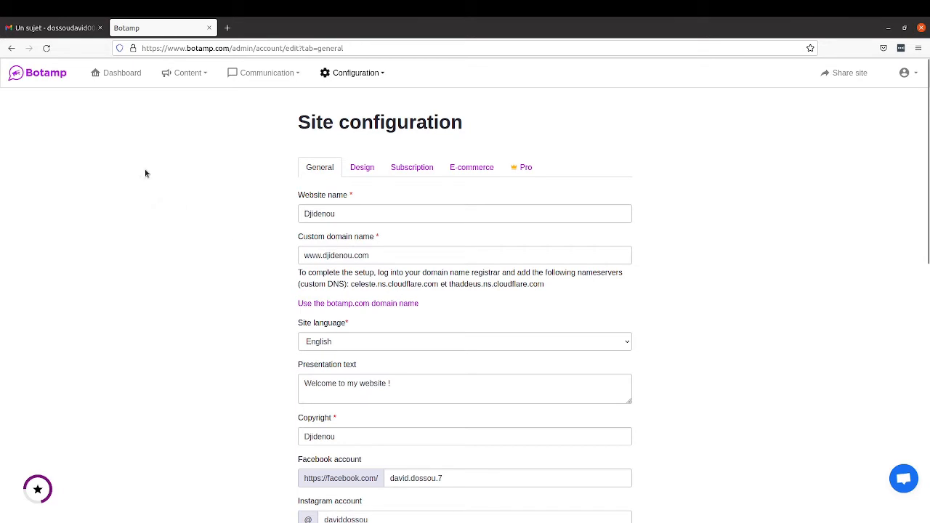
# Step: Switch to the Gmail tab that holds the test message
pyautogui.click(62, 30)
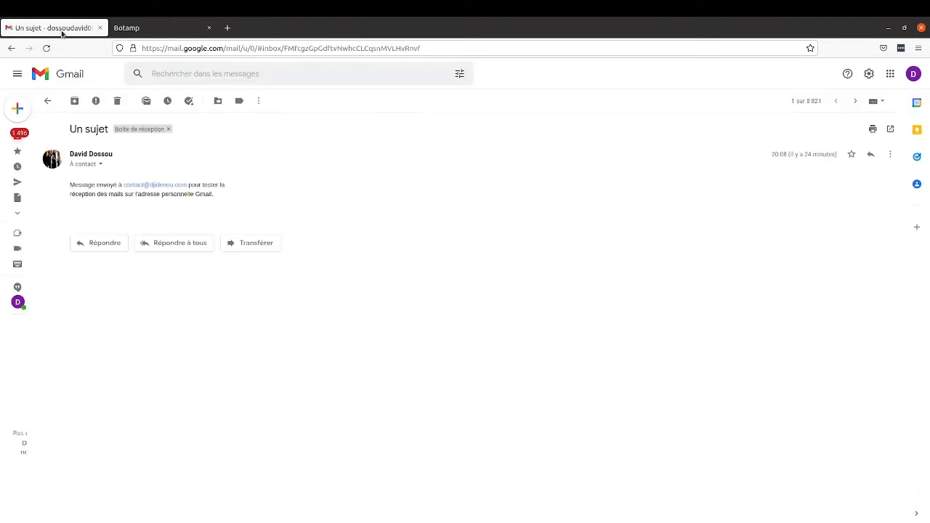
pyautogui.click(100, 165)
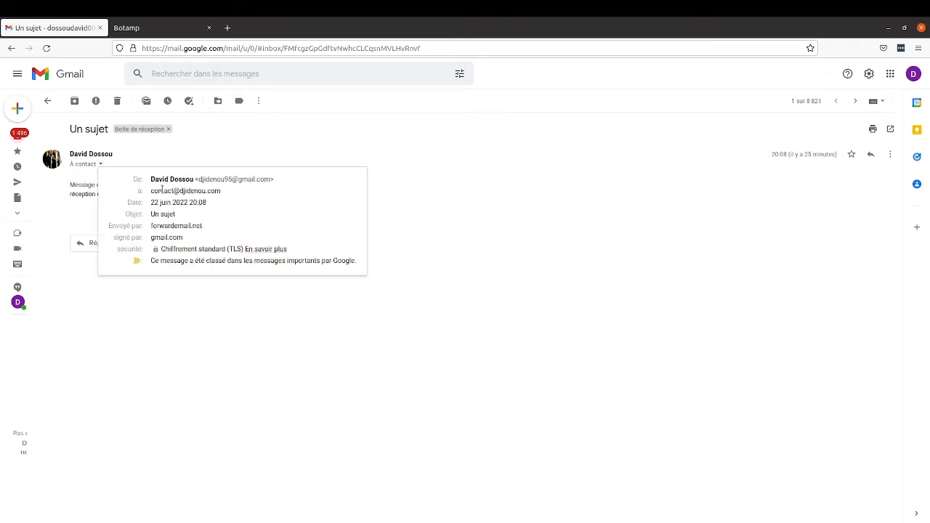
pyautogui.moveTo(153, 191); pyautogui.dragTo(222, 194)
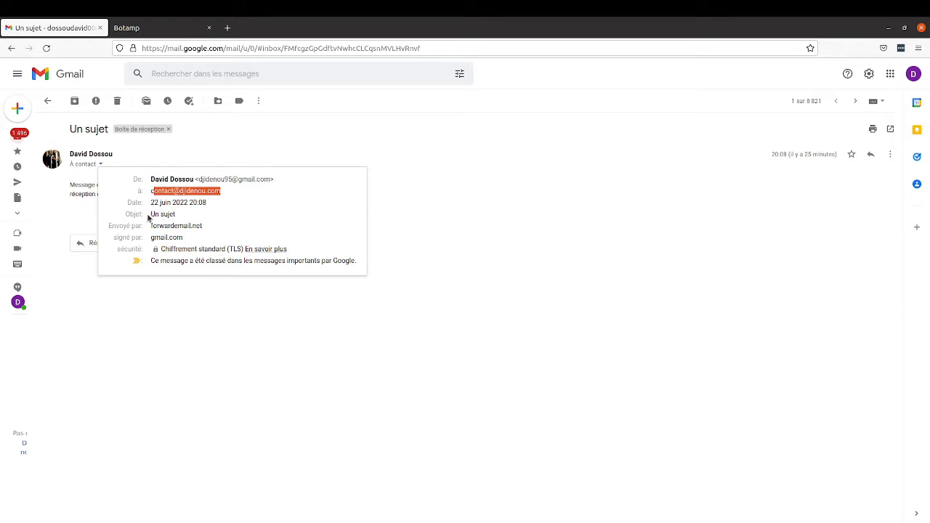
pyautogui.moveTo(149, 215); pyautogui.dragTo(206, 218)
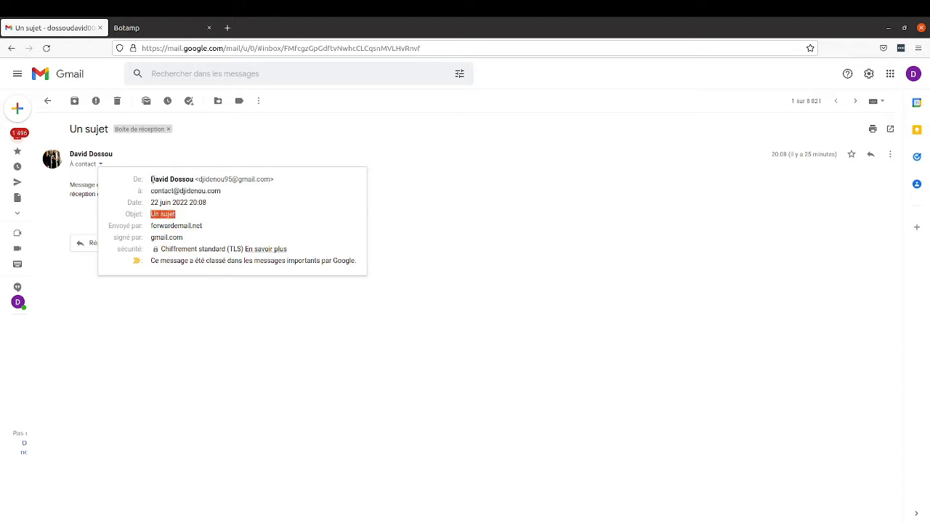
pyautogui.moveTo(153, 179); pyautogui.dragTo(211, 185)
pyautogui.click(210, 181)
pyautogui.click(469, 244)
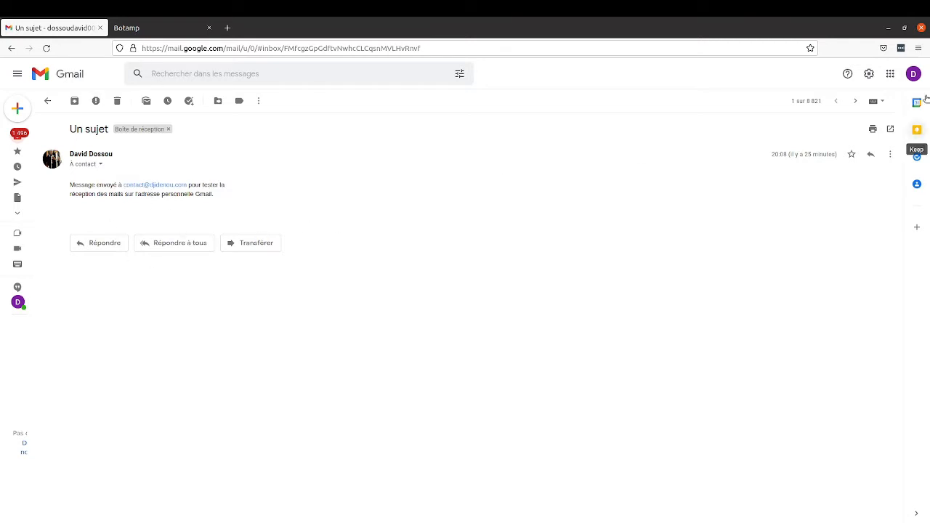
# Step: Open 'Gérer votre compte Google' from the Gmail account menu in a new tab
pyautogui.click(913, 75)
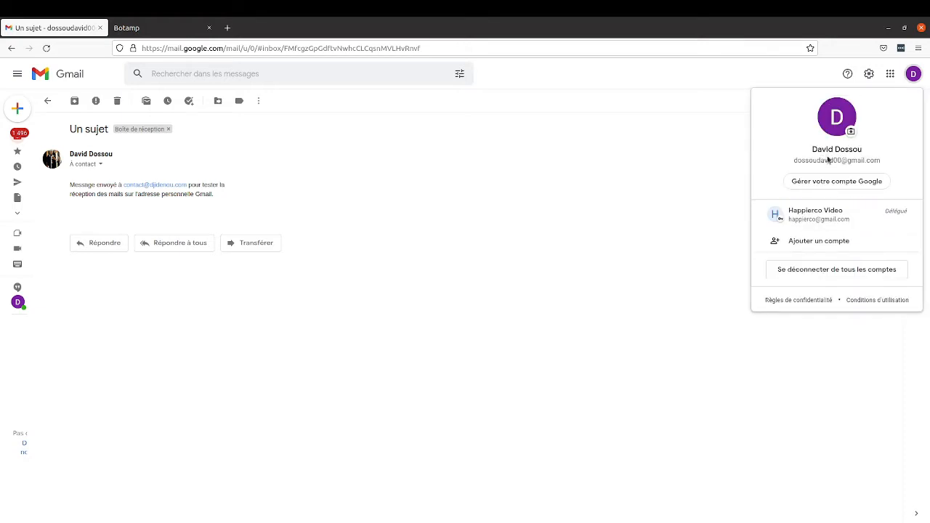
pyautogui.click(612, 199)
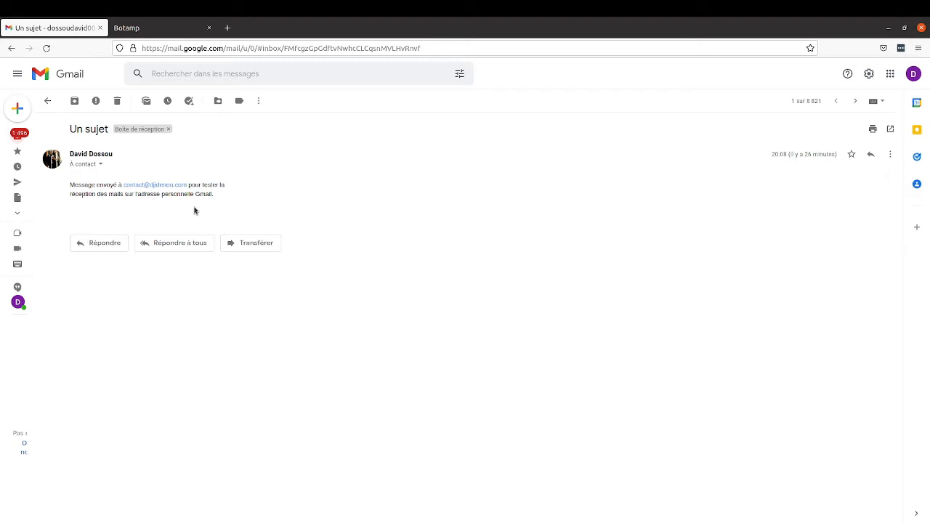
pyautogui.click(915, 75)
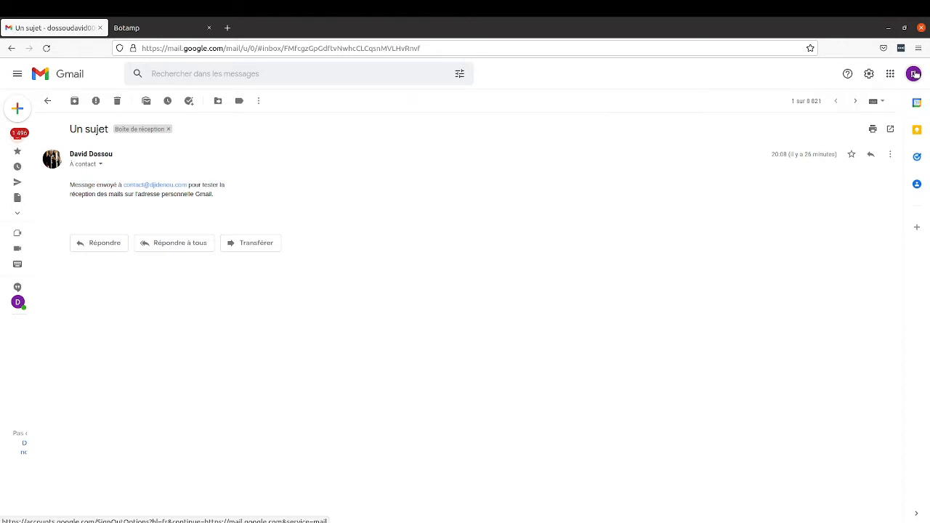
pyautogui.click(915, 74)
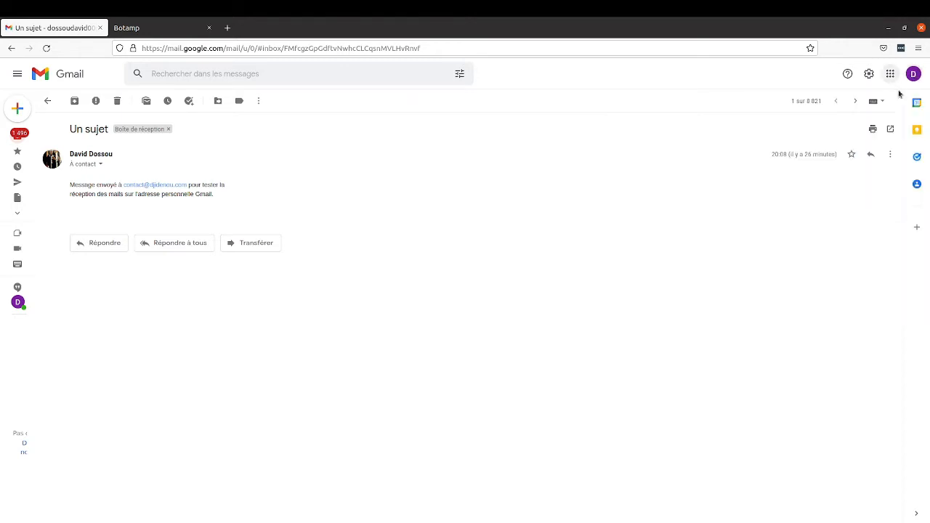
pyautogui.click(915, 74)
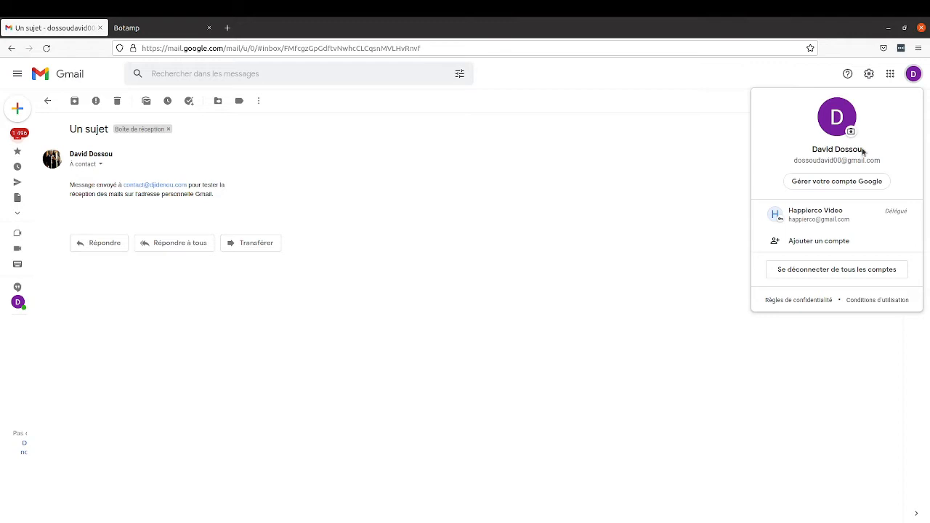
pyautogui.click(820, 183)
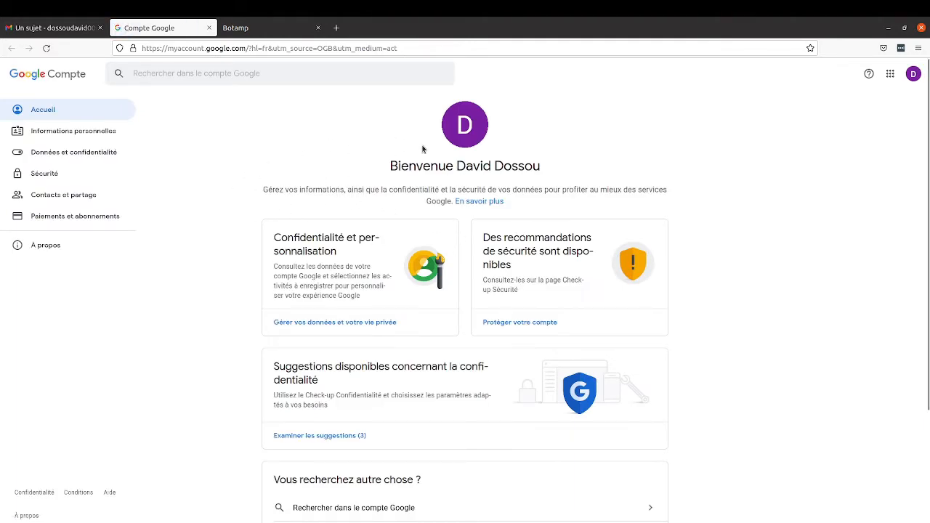
# Step: Open the Sécurité page and bring the 'Connexion à Google' section into view
pyautogui.click(48, 173)
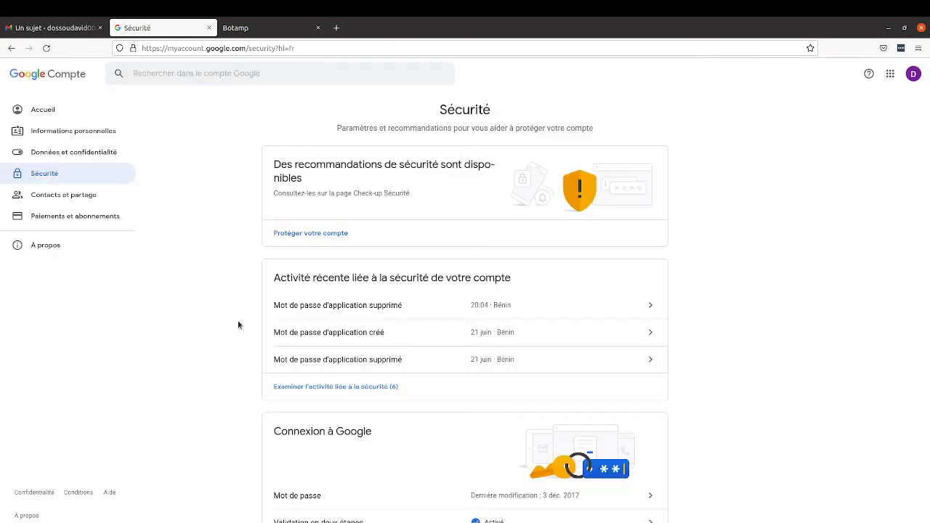
pyautogui.scroll(-7, 239, 324)
pyautogui.scroll(1, 222, 257)
pyautogui.scroll(3, 223, 257)
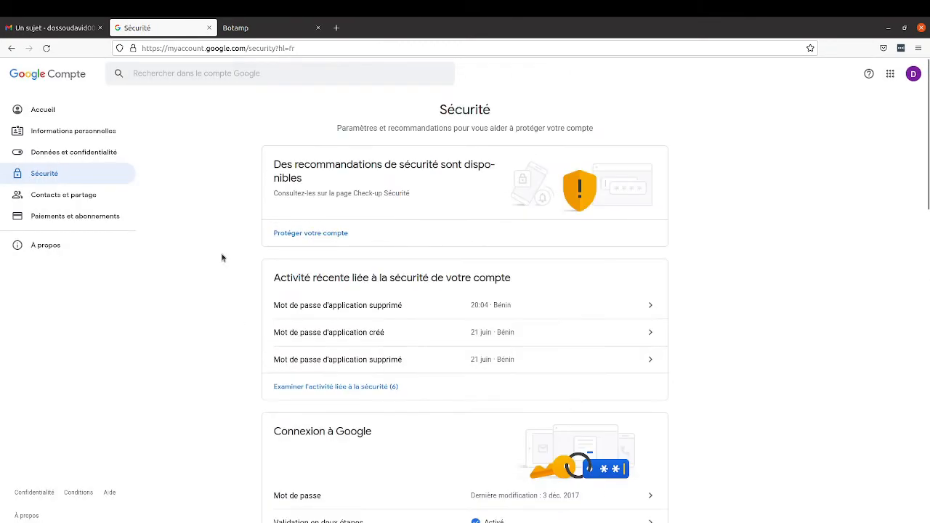
pyautogui.scroll(-3, 222, 257)
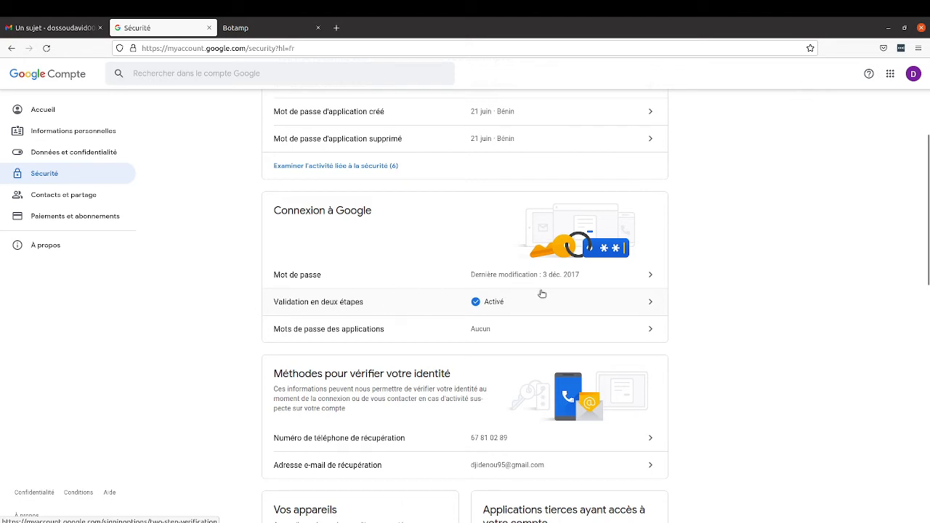
# Step: Re-verify the account password and generate an app password custom-named after the domain contact address
pyautogui.click(336, 333)
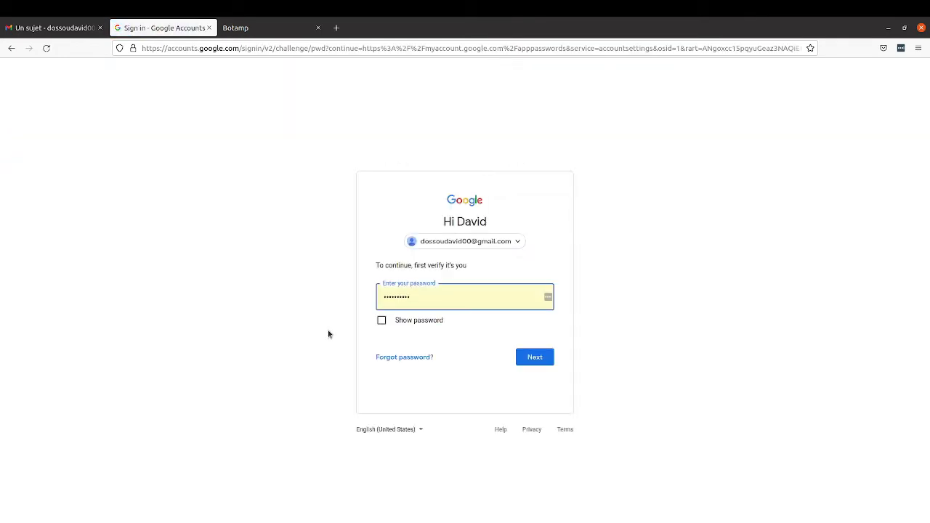
pyautogui.click(538, 358)
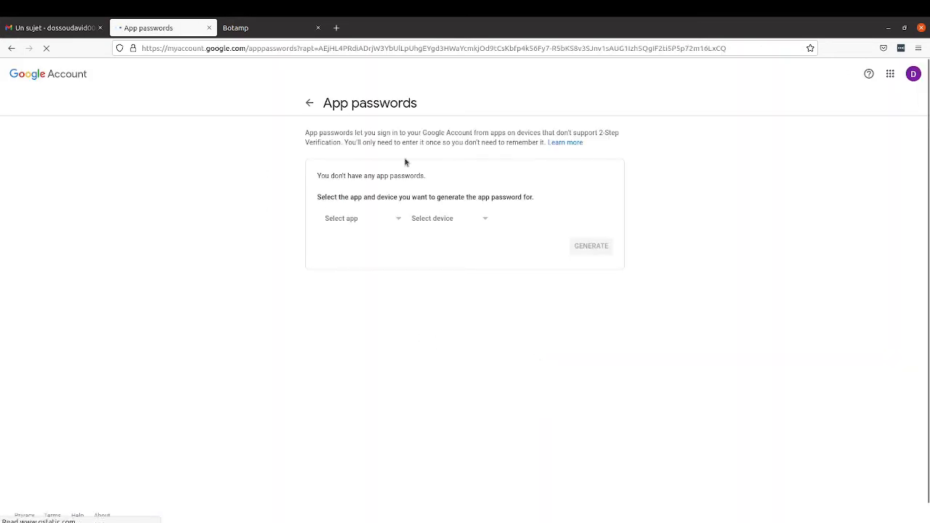
pyautogui.click(361, 221)
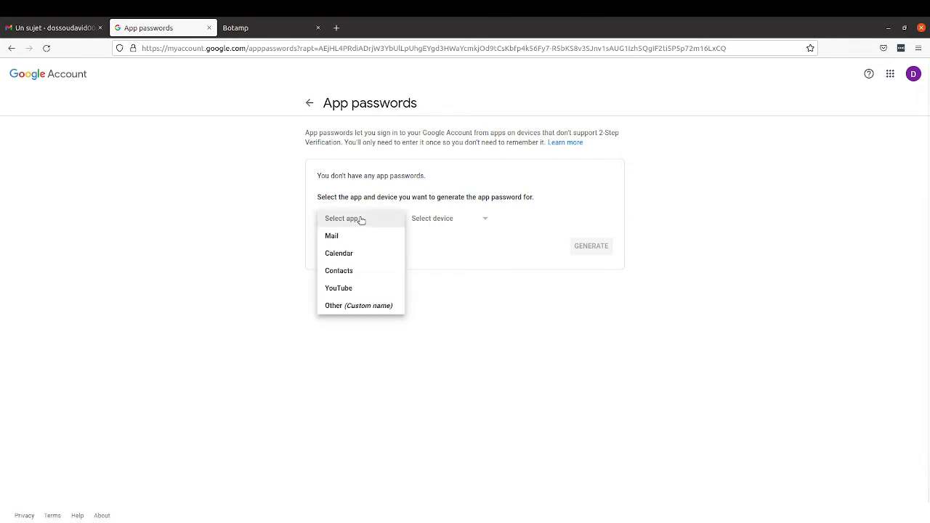
pyautogui.click(348, 306)
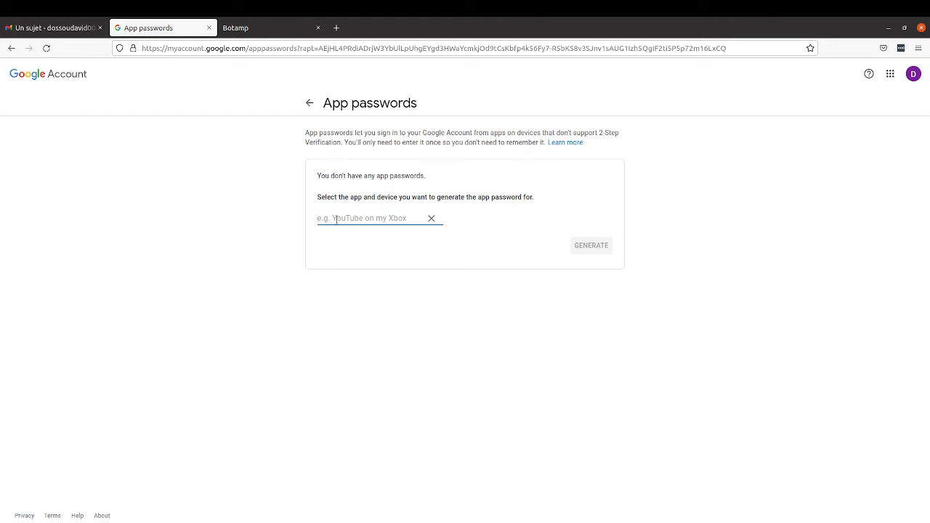
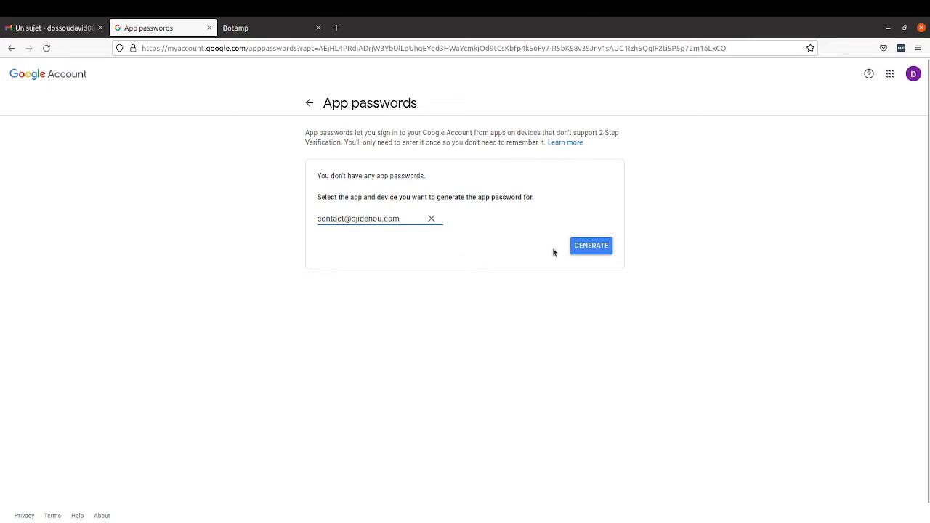
pyautogui.click(587, 249)
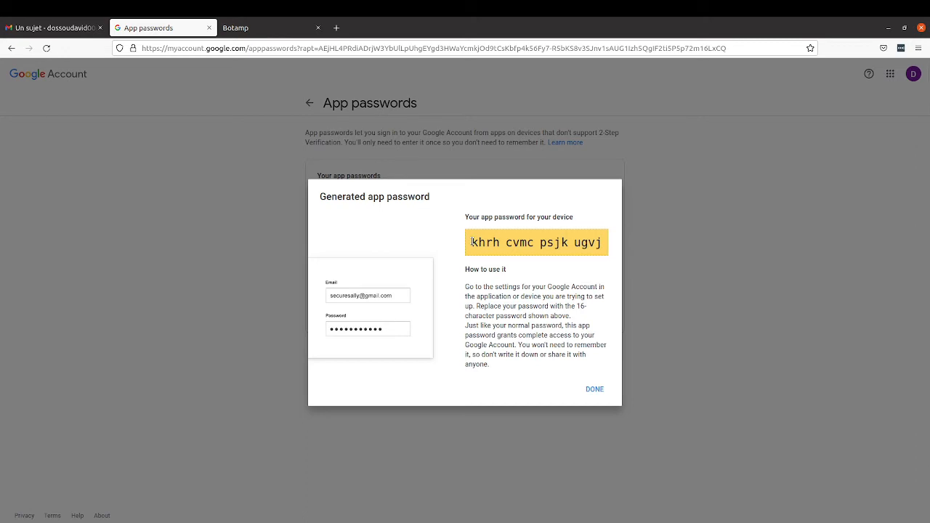
# Step: Copy the generated 16-character app password and close the dialog with Done
pyautogui.moveTo(470, 242); pyautogui.dragTo(610, 248)
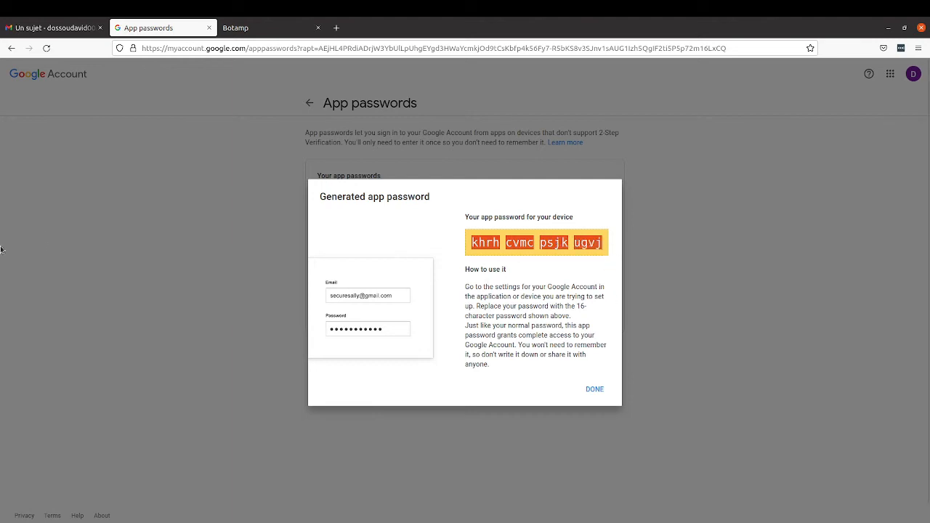
pyautogui.click(9, 485)
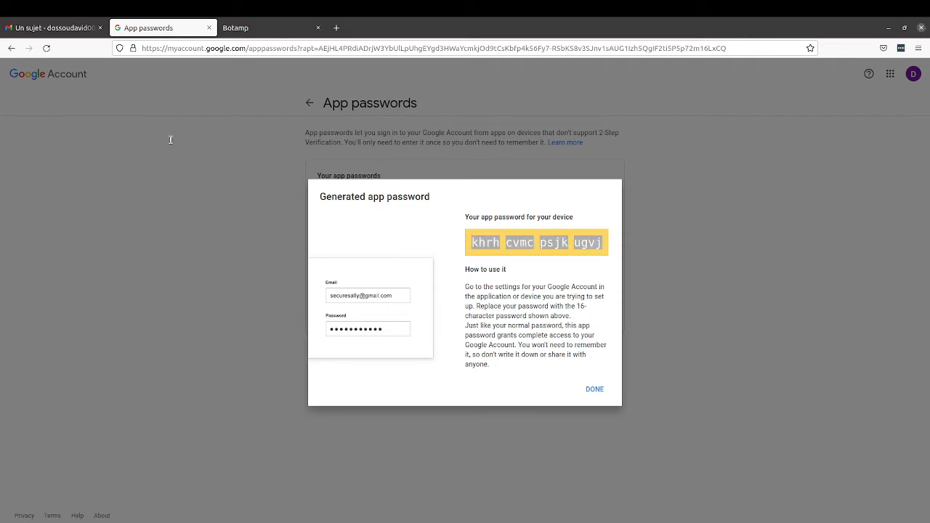
pyautogui.click(398, 245)
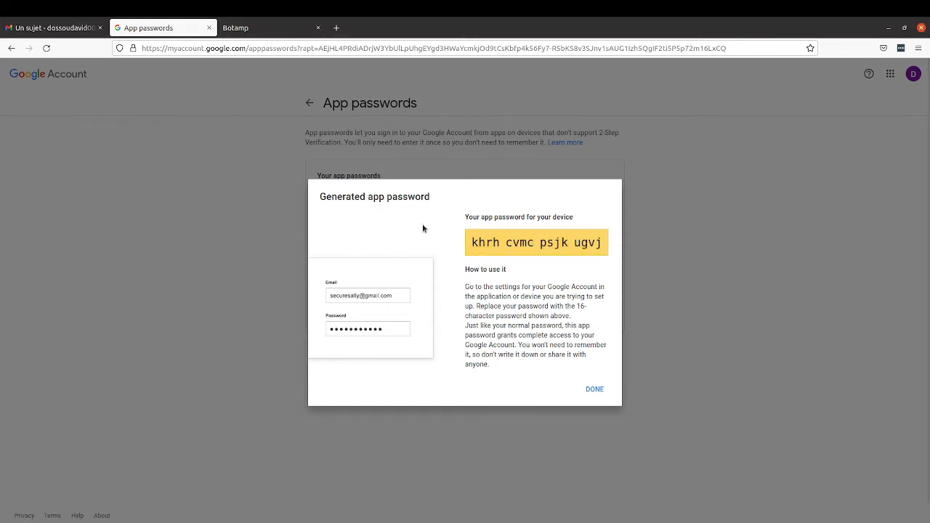
pyautogui.click(594, 389)
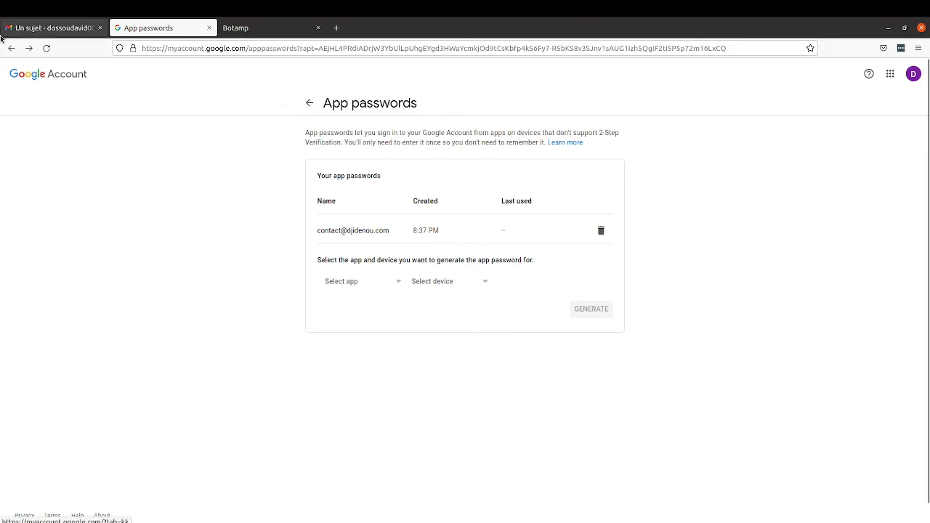
# Step: Open Gmail's full settings on the Comptes et importation page
pyautogui.click(60, 29)
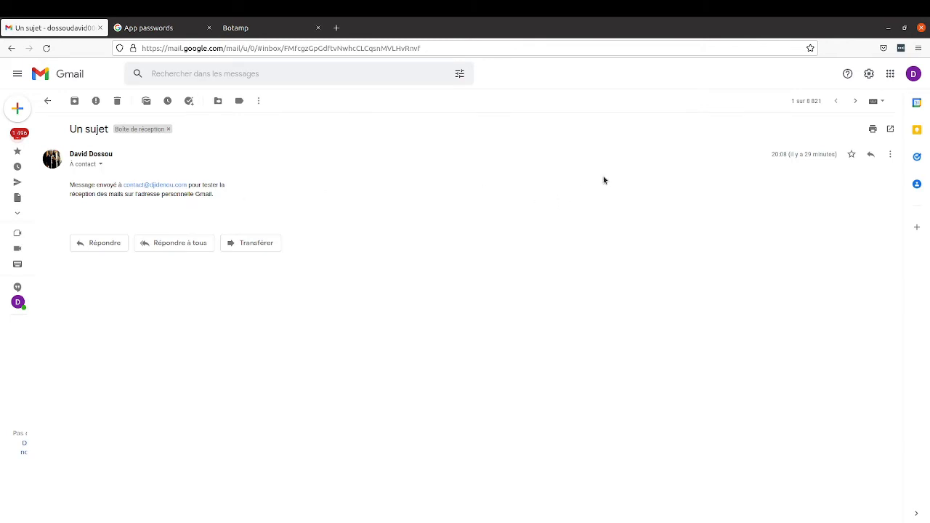
pyautogui.click(869, 75)
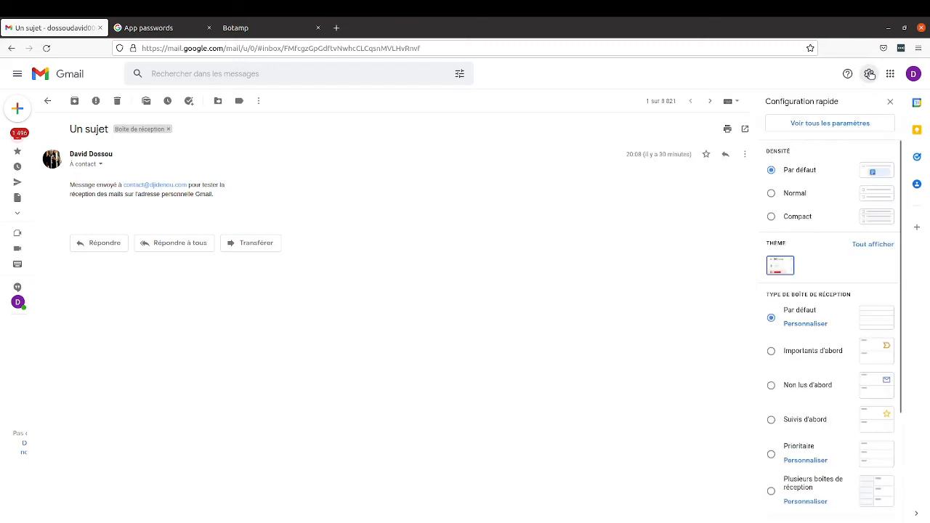
pyautogui.click(823, 125)
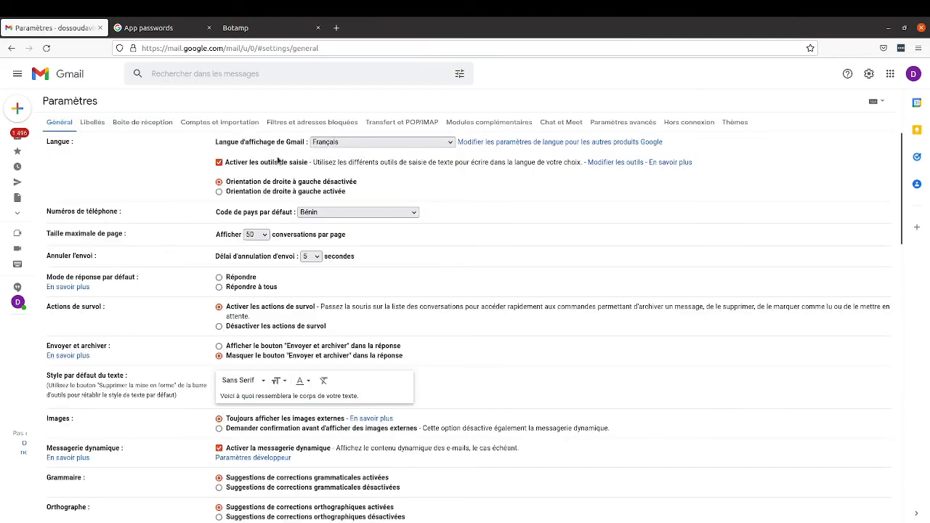
pyautogui.click(228, 123)
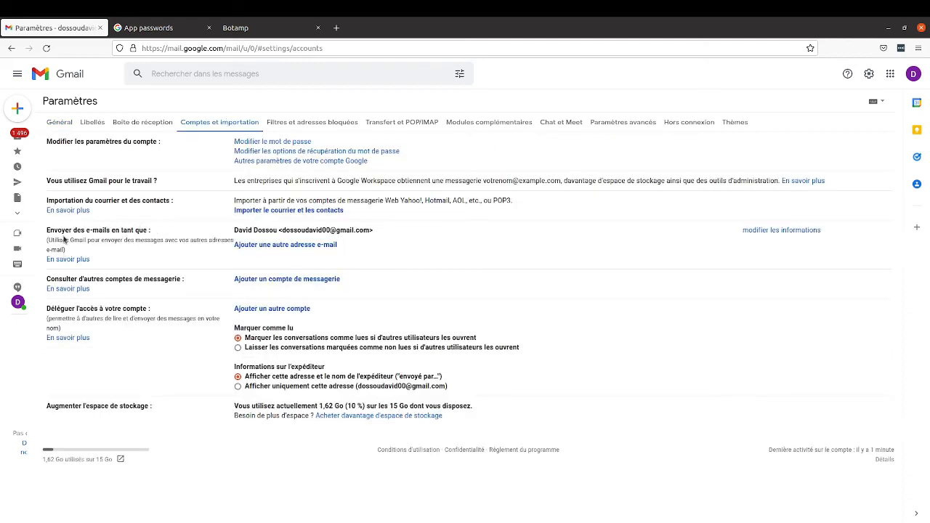
# Step: Check the current 'Envoyer des e-mails en tant que' address and start adding another address
pyautogui.moveTo(47, 231); pyautogui.dragTo(158, 233)
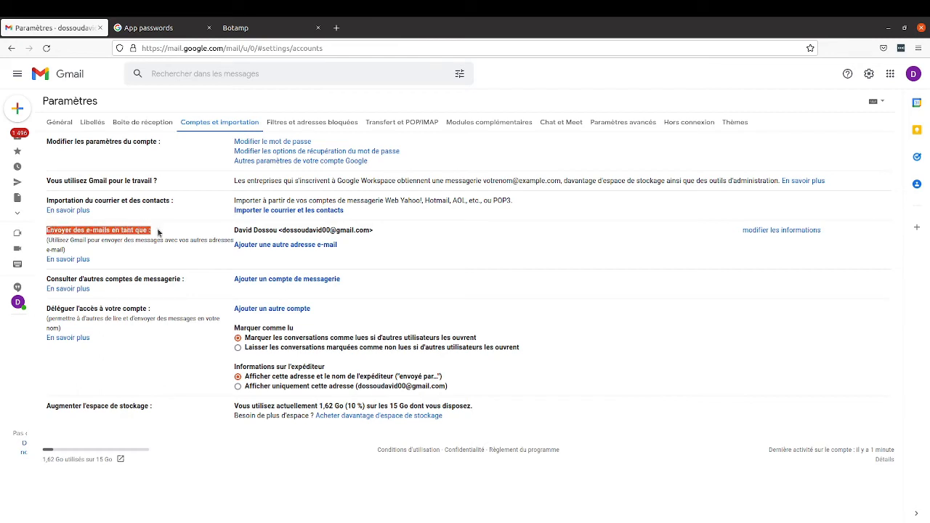
pyautogui.click(173, 239)
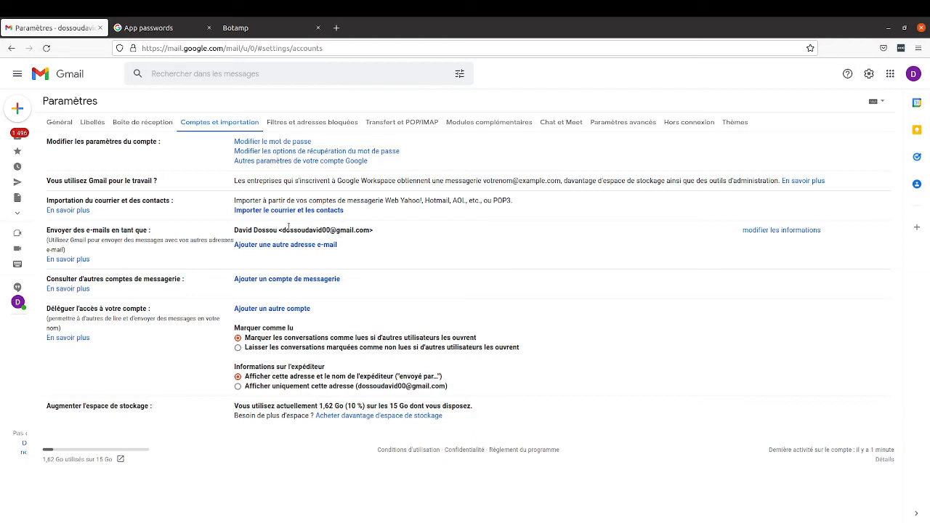
pyautogui.moveTo(283, 230); pyautogui.dragTo(361, 230)
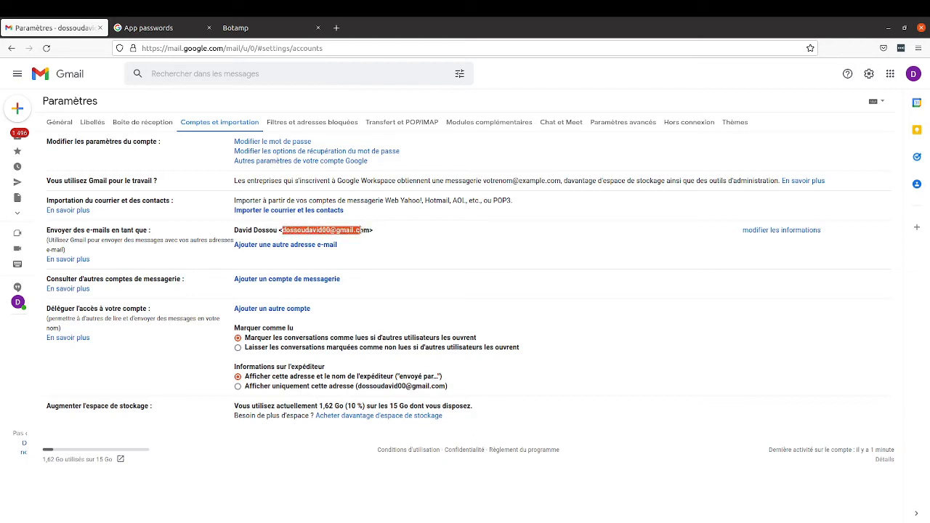
pyautogui.click(393, 241)
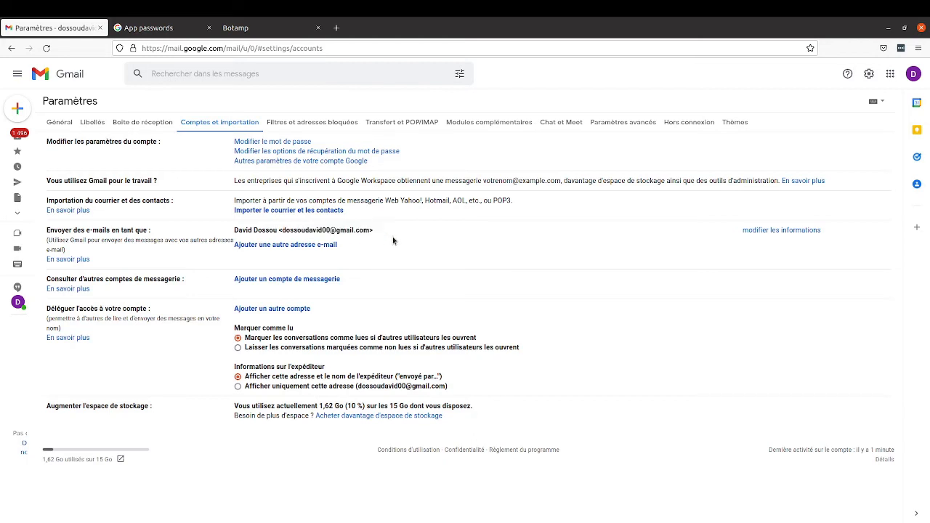
pyautogui.click(283, 245)
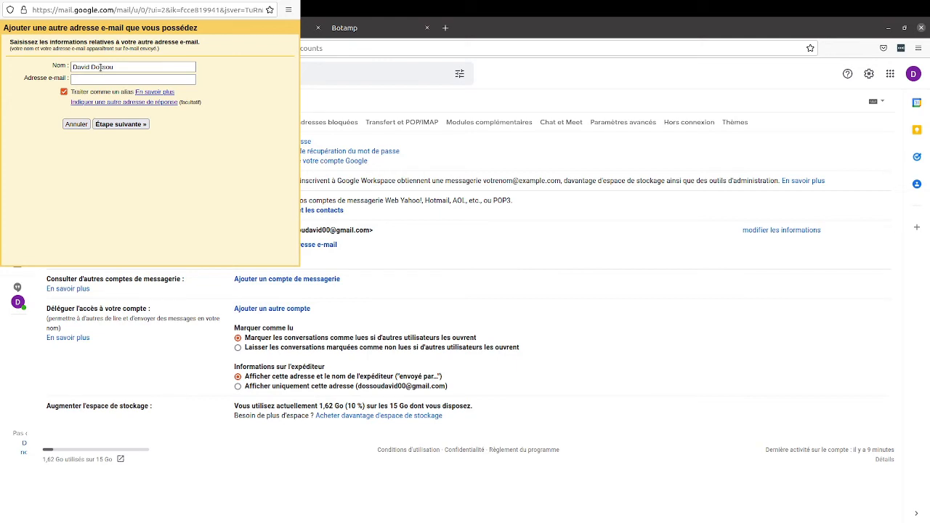
# Step: Enter a new display name and the domain contact address, untick 'Traiter comme un alias', continue
pyautogui.click(109, 66)
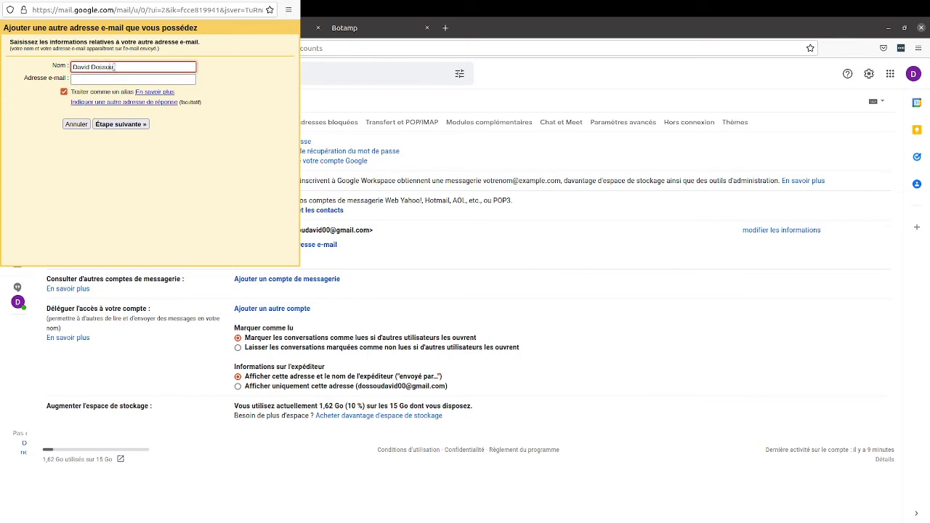
pyautogui.tripleClick(114, 66)
pyautogui.write('Contact Djidenou')
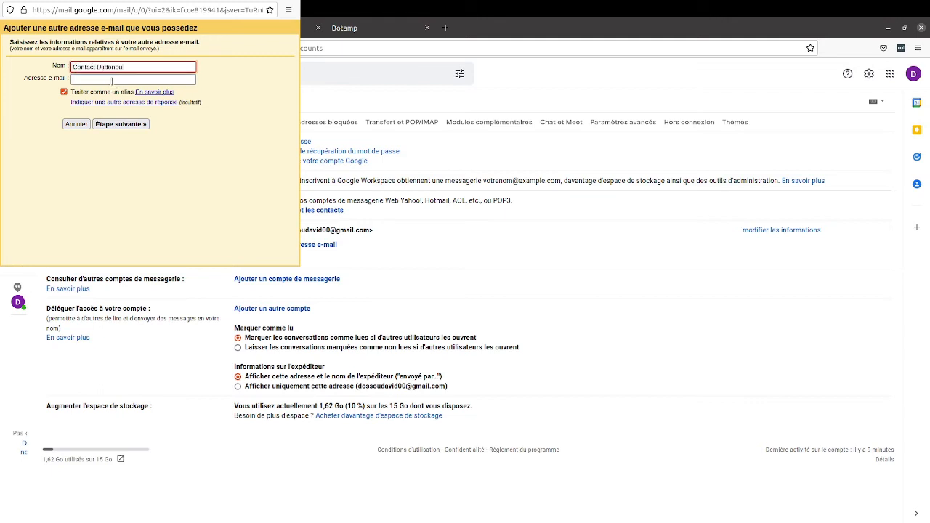
pyautogui.click(94, 79)
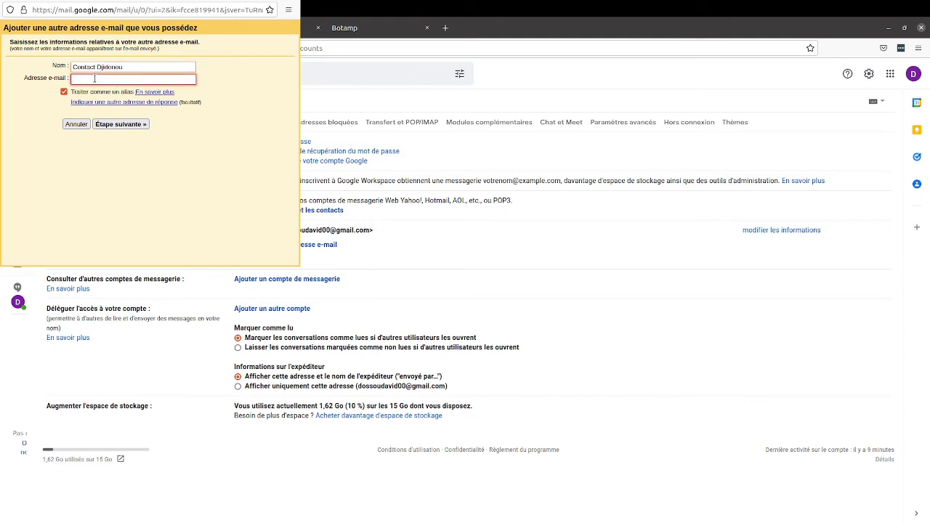
pyautogui.click(64, 93)
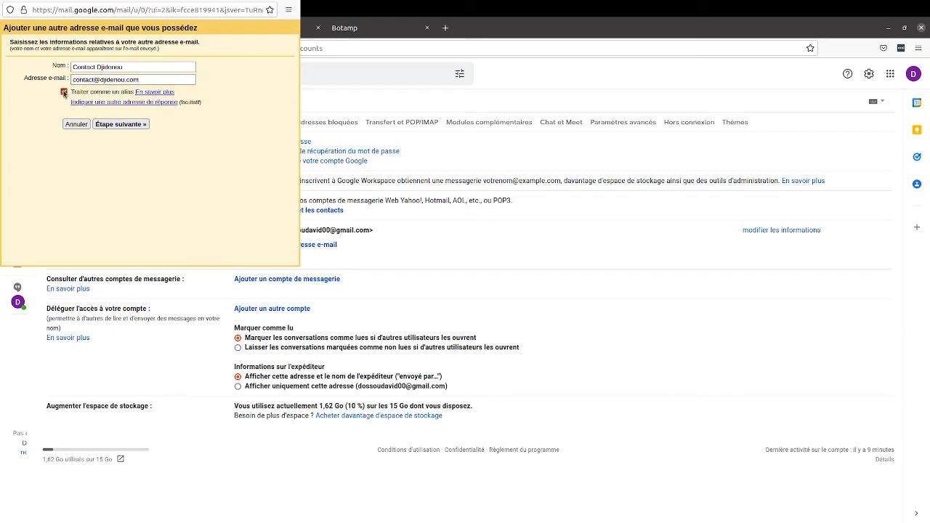
pyautogui.click(128, 124)
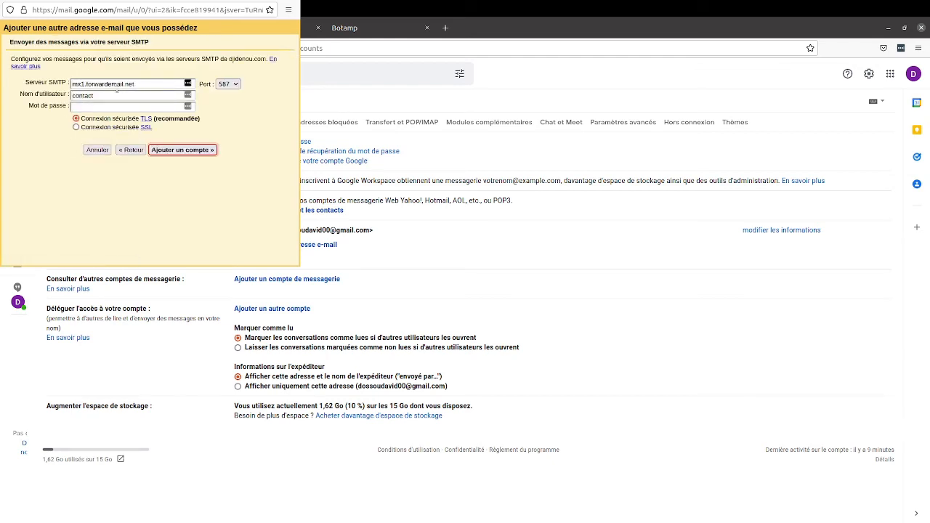
# Step: Set the SMTP server to smtp.gmail.com and the username to the Gmail address
pyautogui.moveTo(161, 83); pyautogui.dragTo(70, 77)
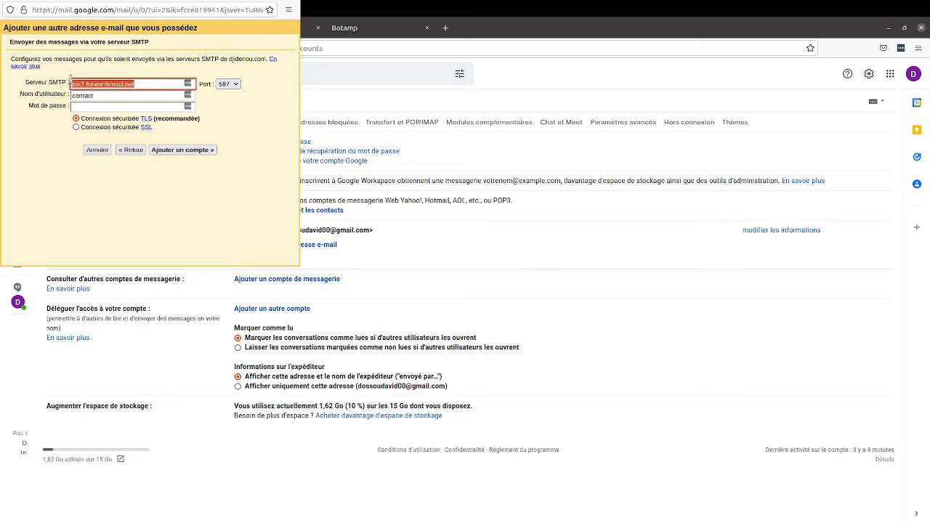
pyautogui.write('sm')
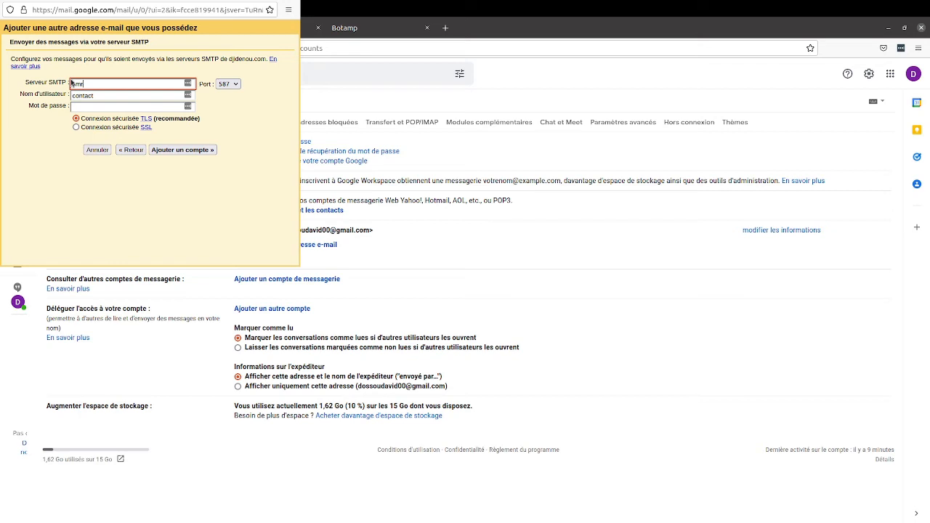
pyautogui.write('p.gmail.com')
pyautogui.moveTo(104, 98); pyautogui.dragTo(64, 98)
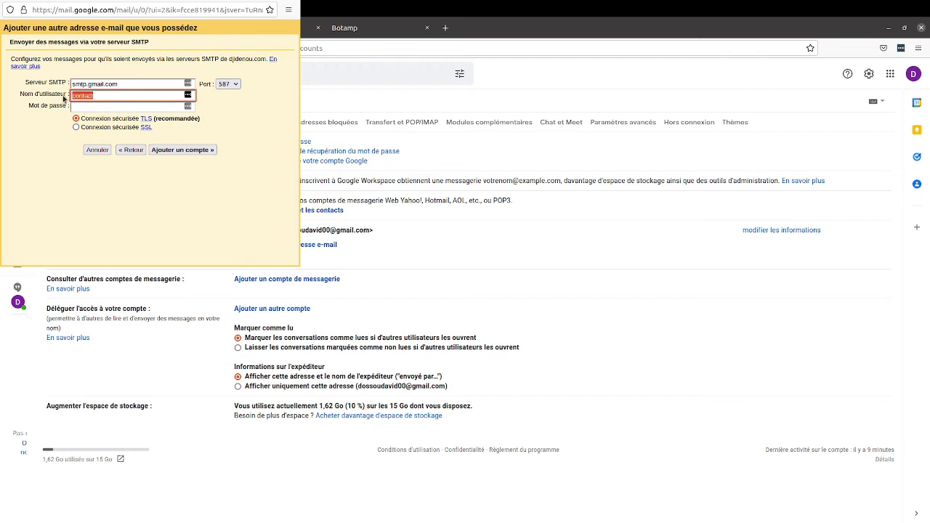
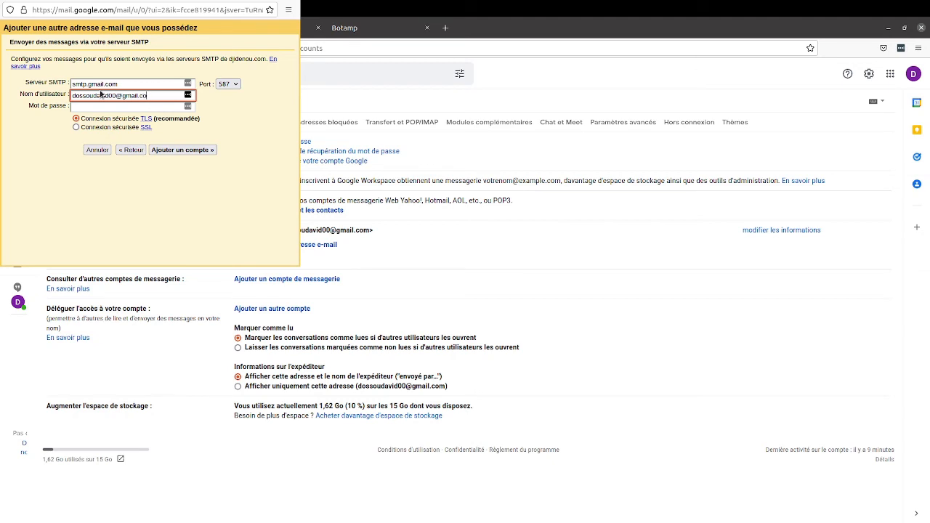
# Step: Paste the app password into the password field and add the account
pyautogui.click(126, 107)
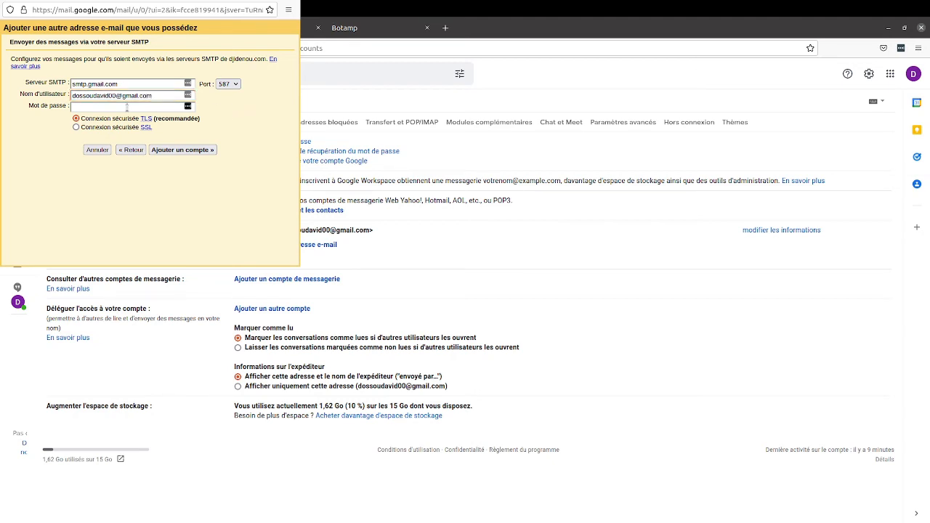
pyautogui.click(126, 106)
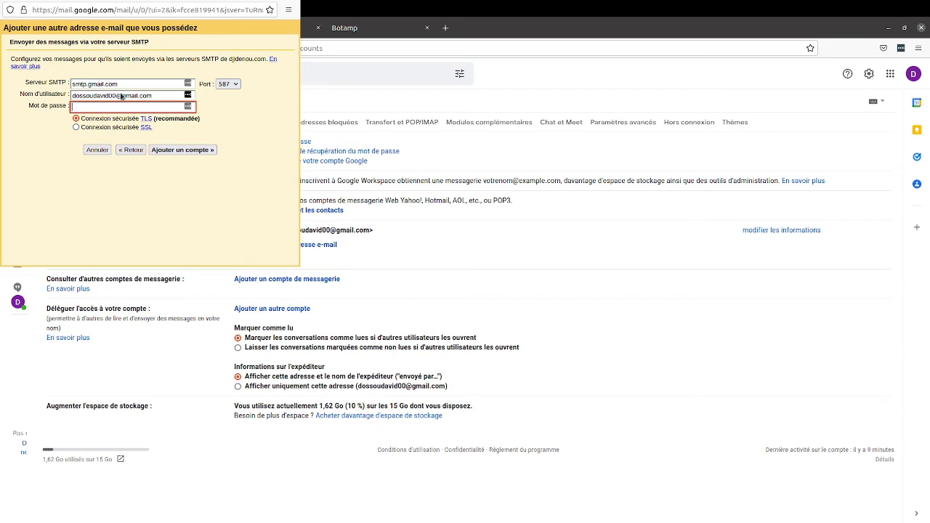
pyautogui.hotkey('ctrl', 'v')
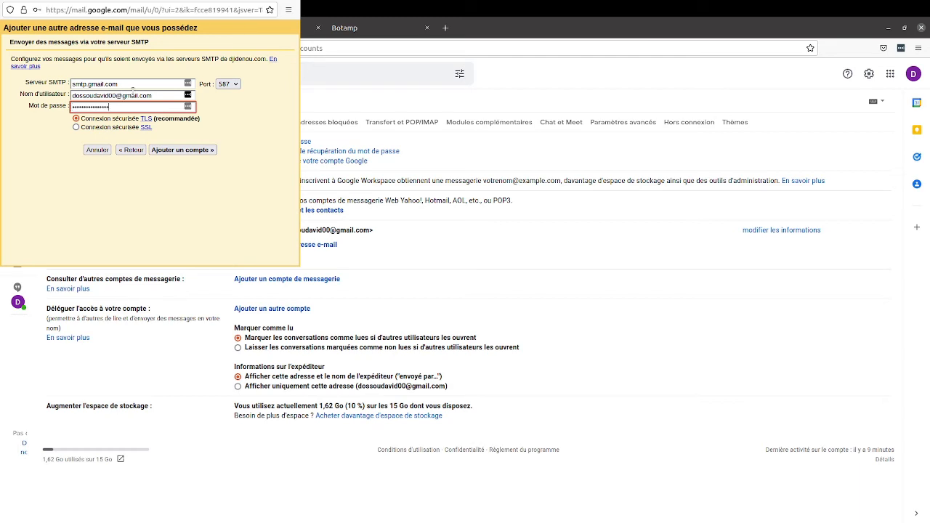
pyautogui.click(203, 151)
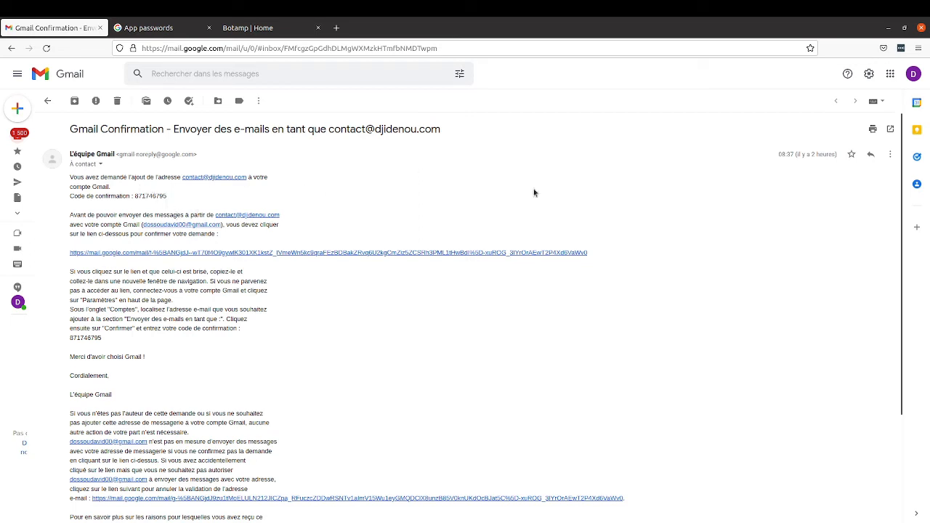
# Step: Open the email's confirmation link, press Confirmer, and return to the original Gmail tab
pyautogui.doubleClick(147, 195)
pyautogui.click(571, 182)
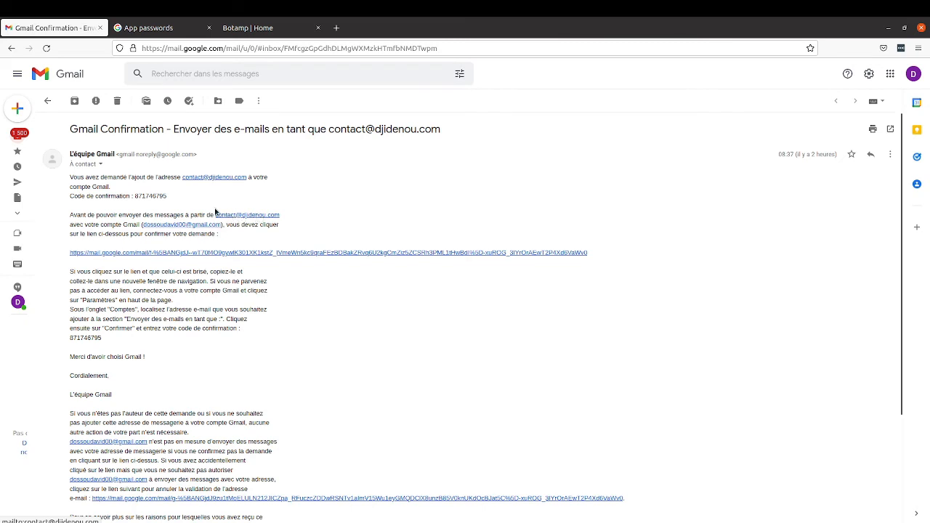
pyautogui.click(242, 254)
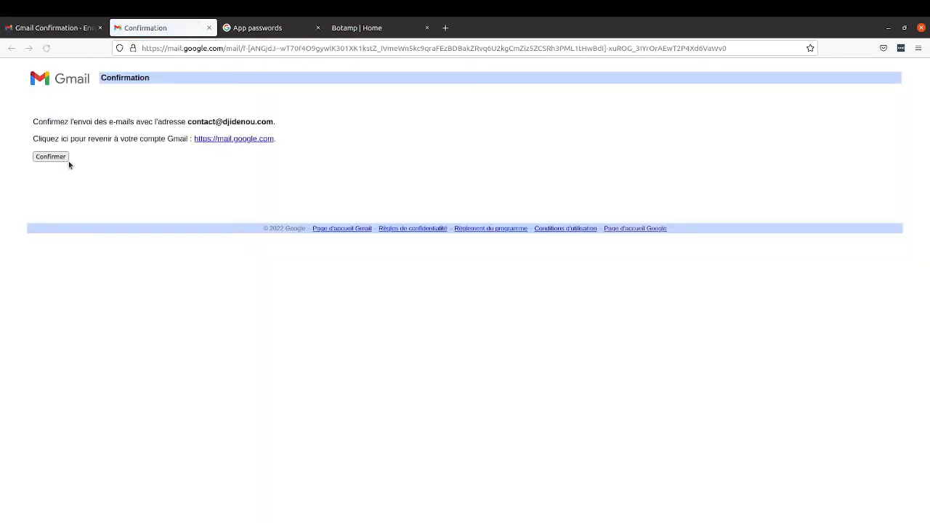
pyautogui.click(51, 156)
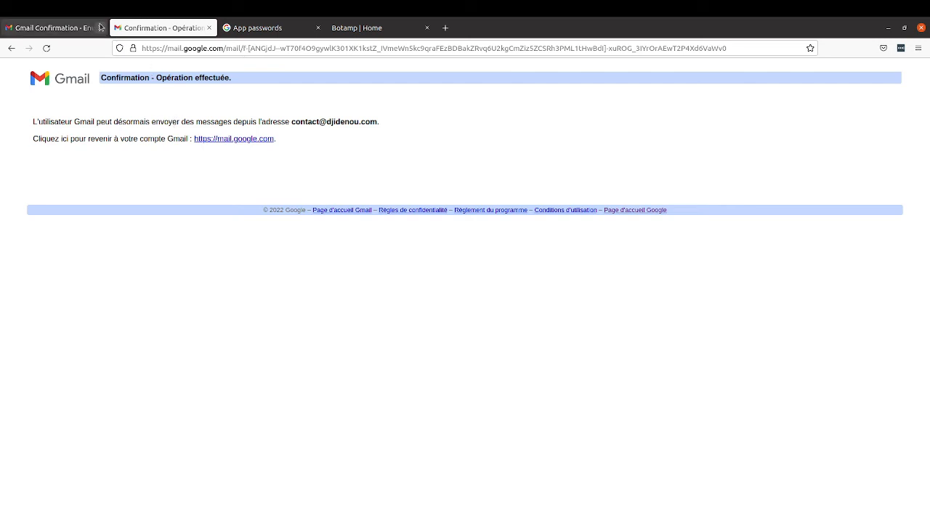
pyautogui.click(72, 31)
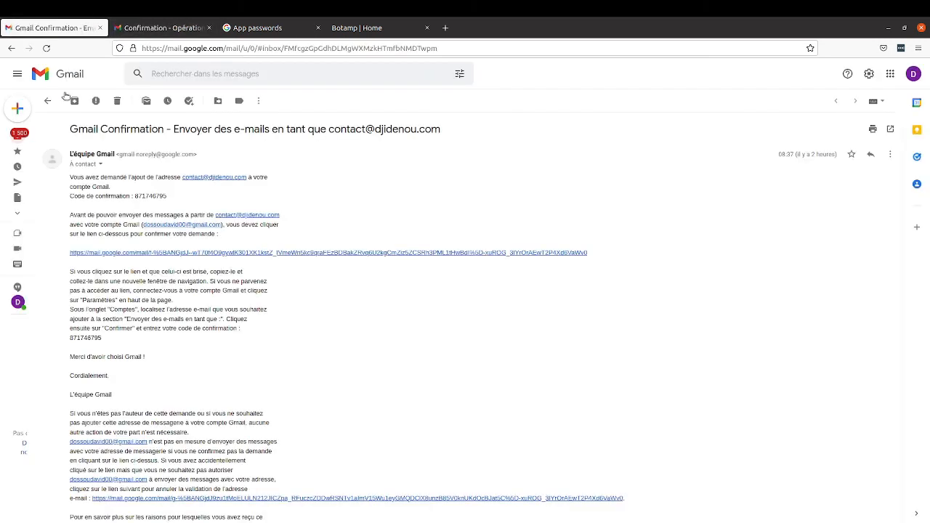
# Step: Reload Gmail and compose a new message sent from the domain contact address
pyautogui.click(42, 49)
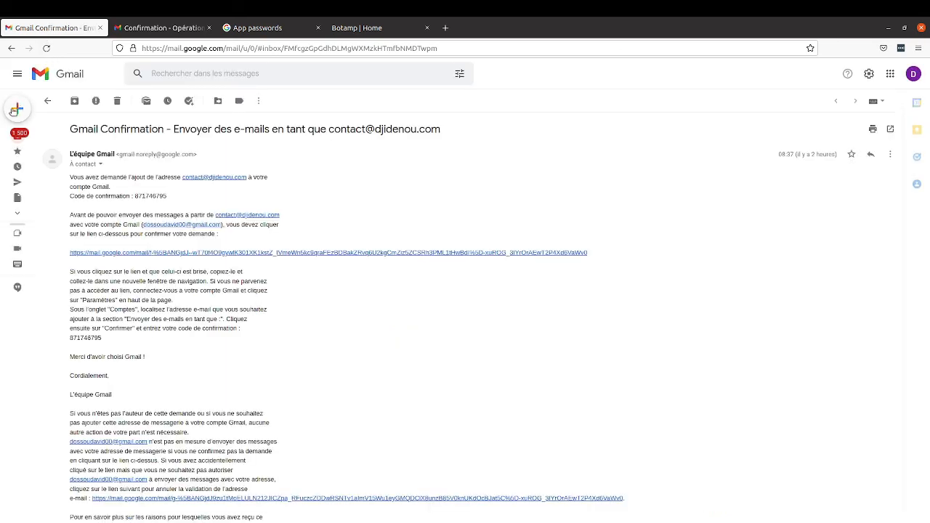
pyautogui.moveTo(15, 111)
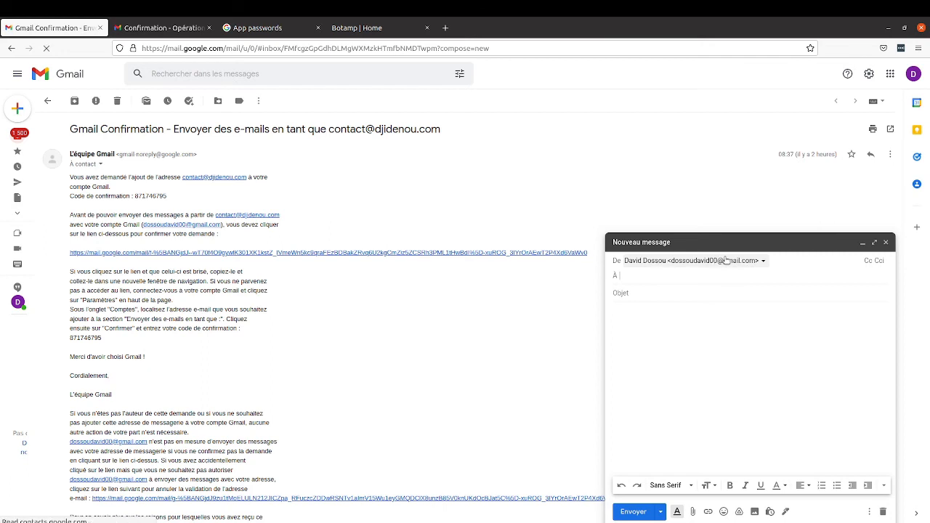
pyautogui.click(729, 260)
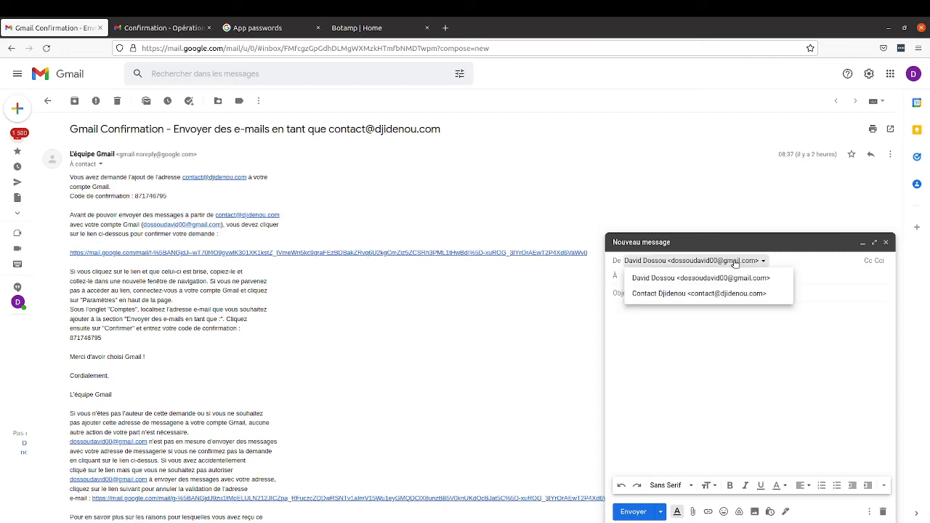
pyautogui.click(686, 294)
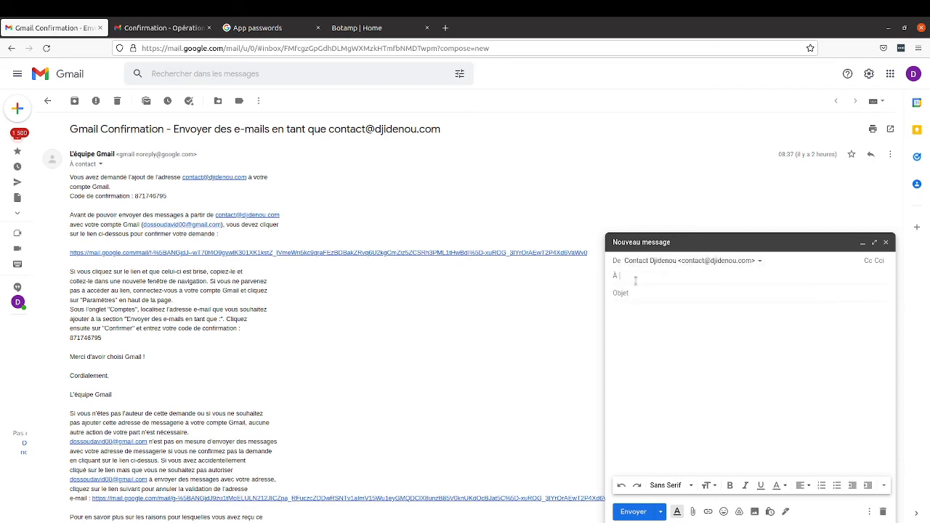
# Step: Send it to the second Gmail account with subject 'Un sujet' and body 'Et une description'
pyautogui.click(634, 280)
pyautogui.write('djide')
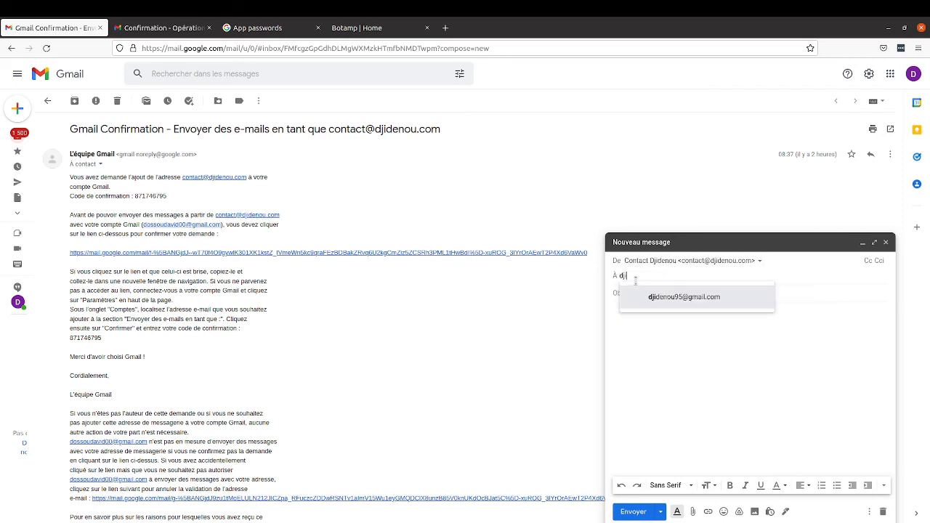
pyautogui.click(668, 298)
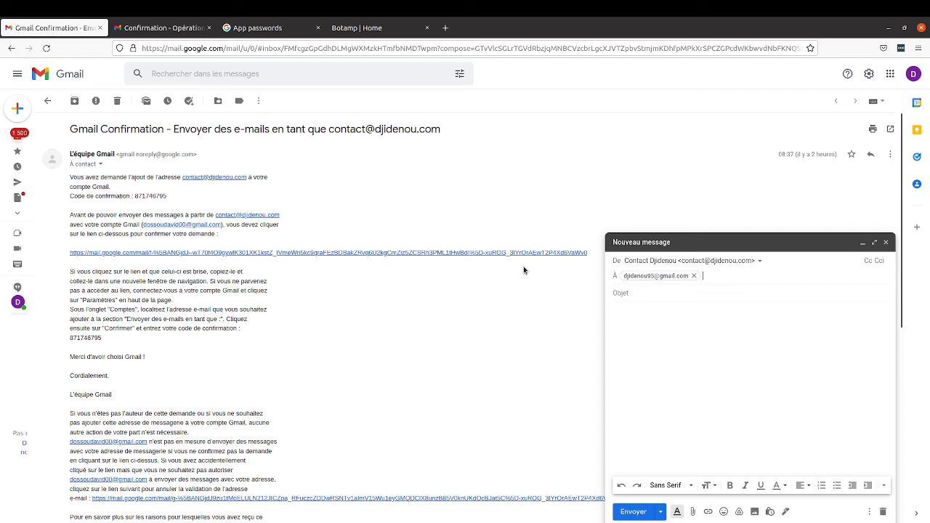
pyautogui.click(648, 291)
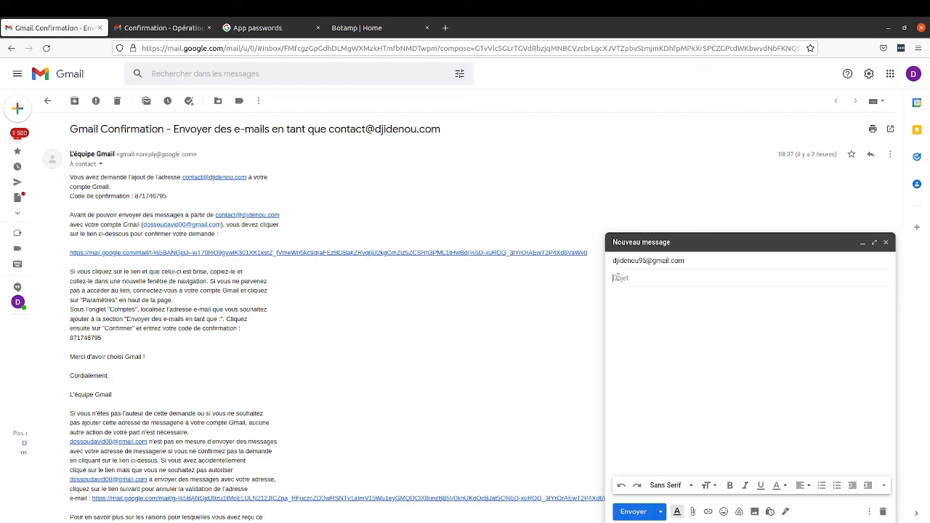
pyautogui.write('Un sujet')
pyautogui.click(654, 326)
pyautogui.write('E')
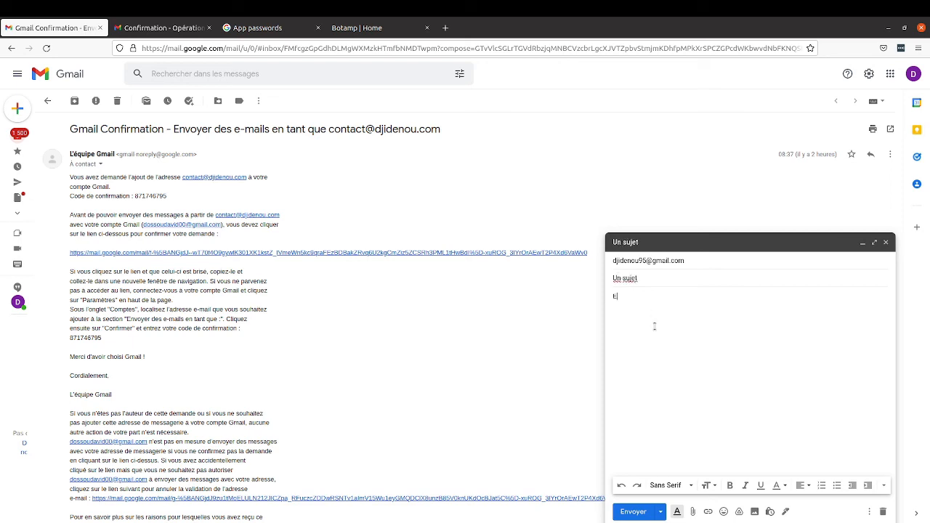
pyautogui.write('t une description')
pyautogui.click(626, 513)
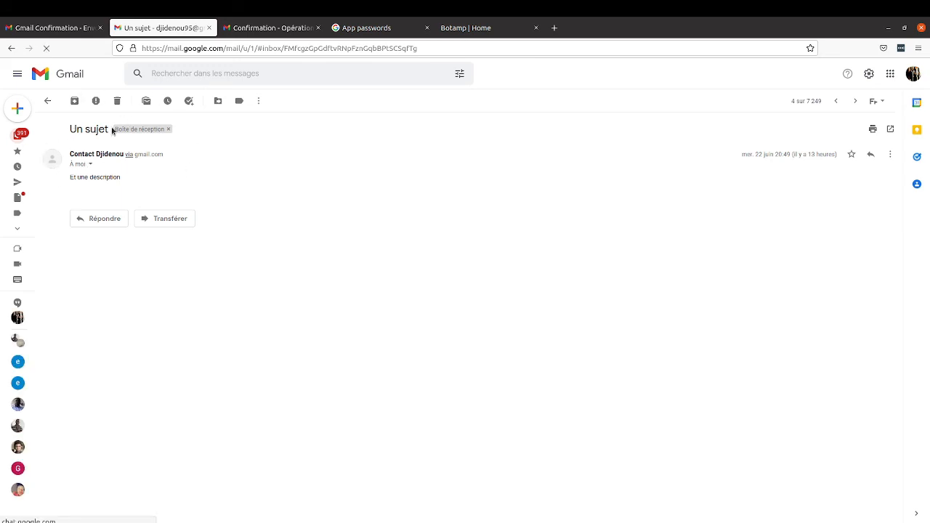
# Step: Check the sender details of the 'Un sujet' message, confirming it came from the contact address via gmail.com with TLS
pyautogui.moveTo(69, 153); pyautogui.dragTo(123, 155)
pyautogui.click(90, 163)
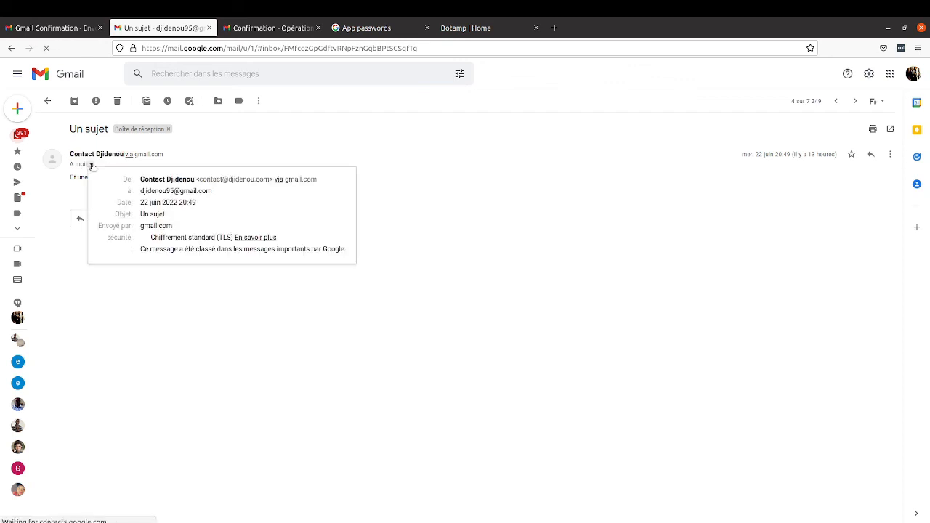